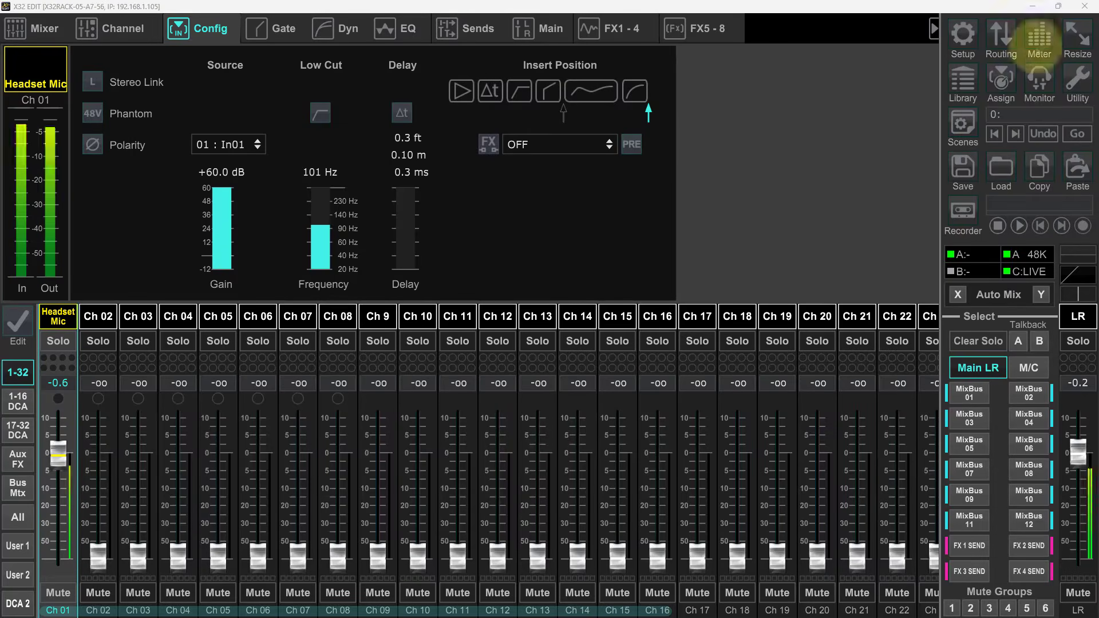
- Check the input and output meters and the mixer's sample rate and synchronization settings
click(1039, 43)
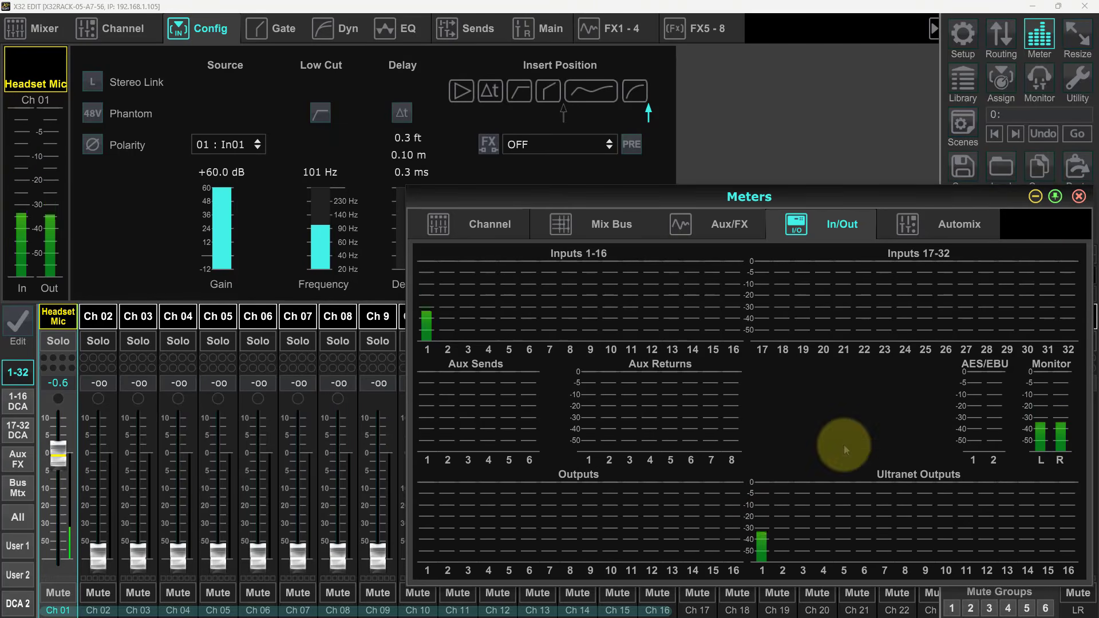
click(1079, 197)
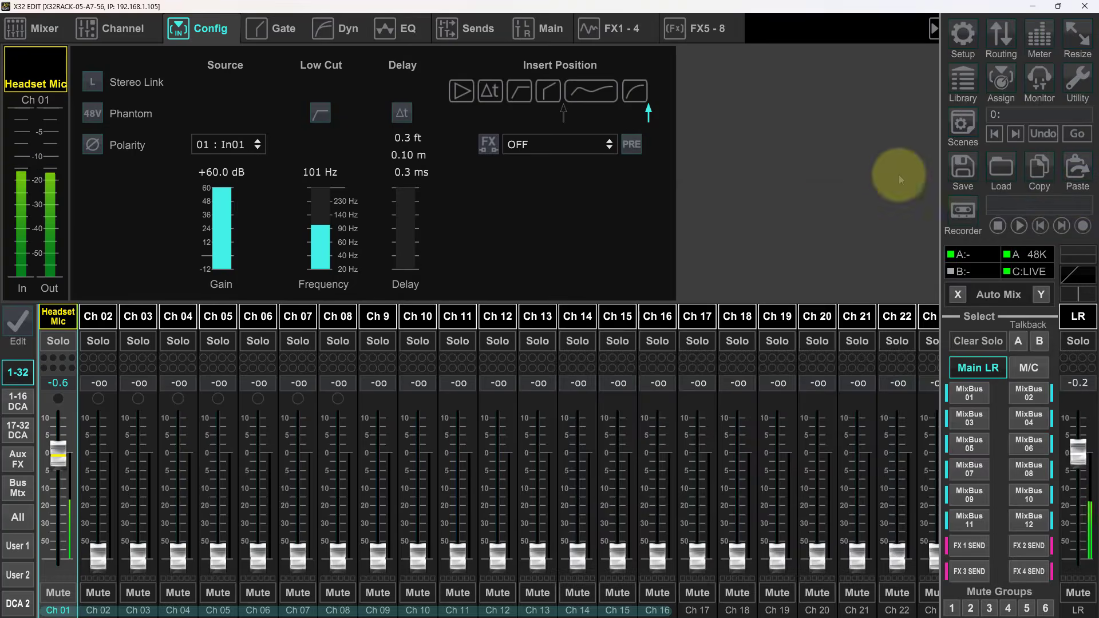
click(963, 34)
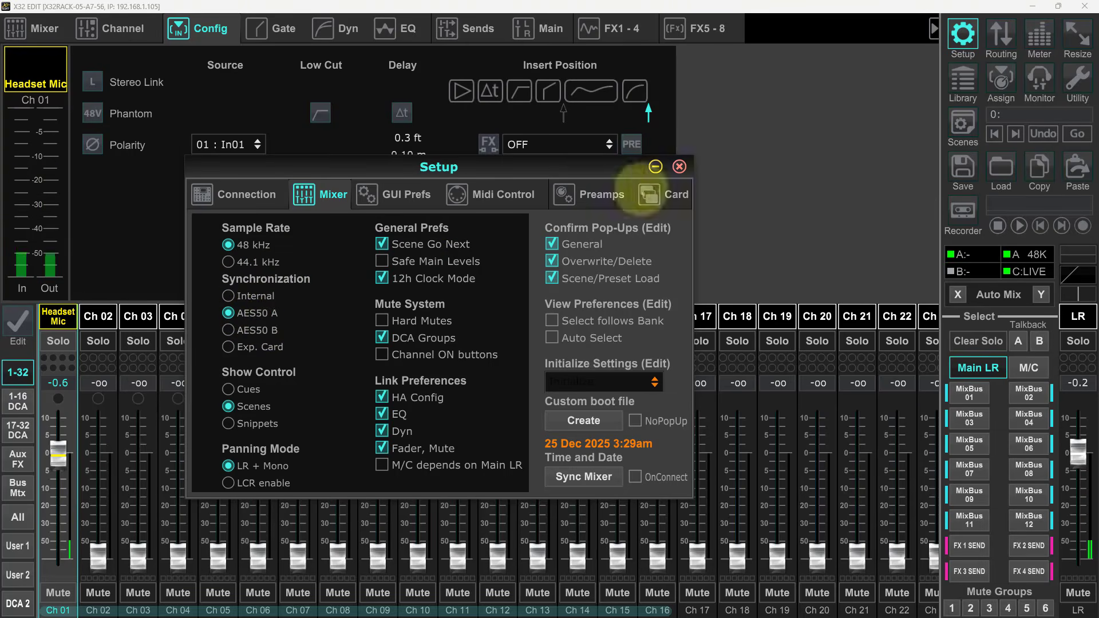
click(679, 166)
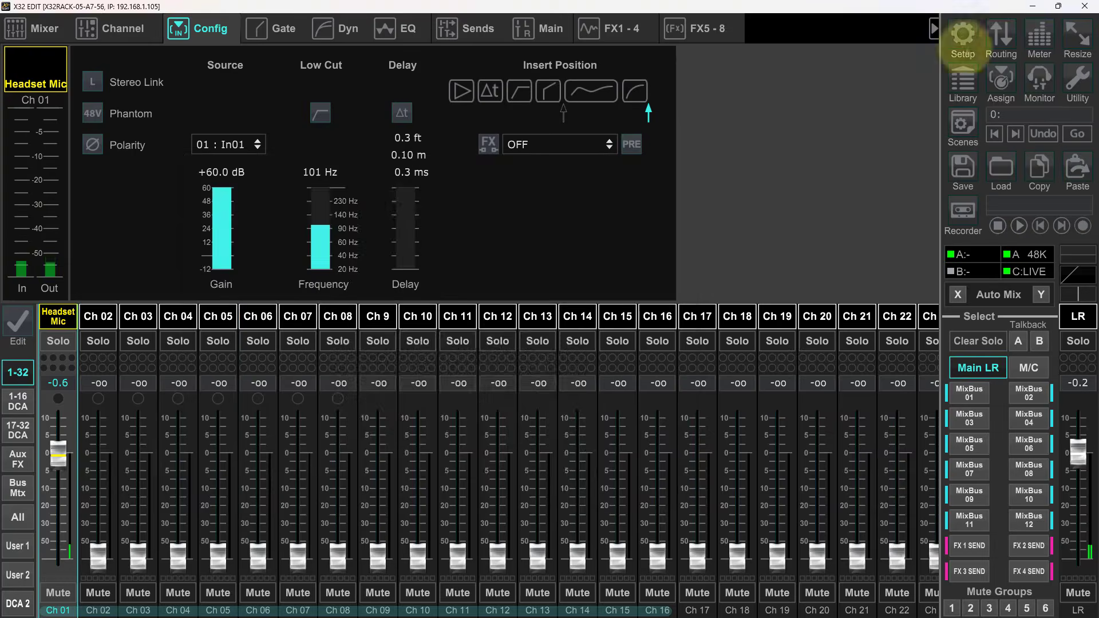
- Route Local 1-8, 9-16, 17-24 and 25-32 to the matching AES50-A outputs 1 to 32
click(1002, 35)
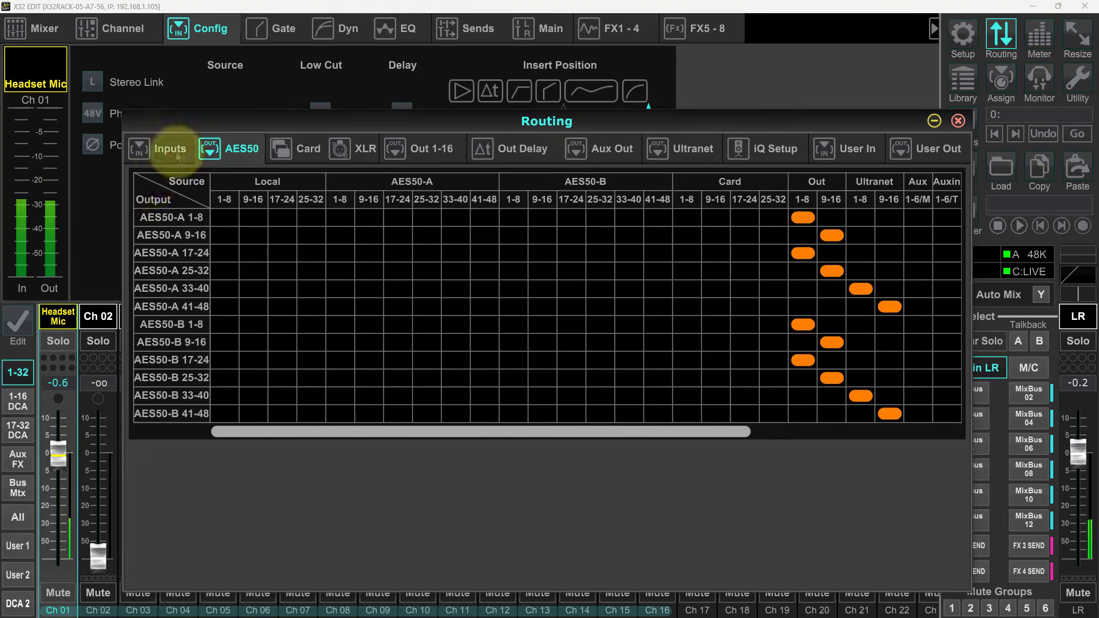
click(154, 148)
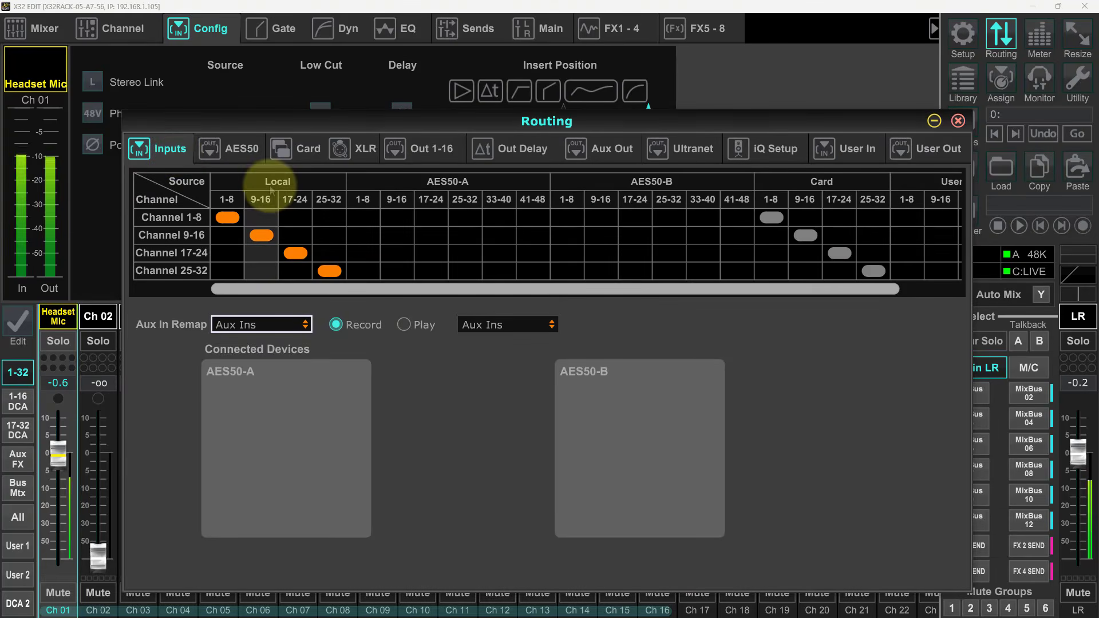
click(240, 148)
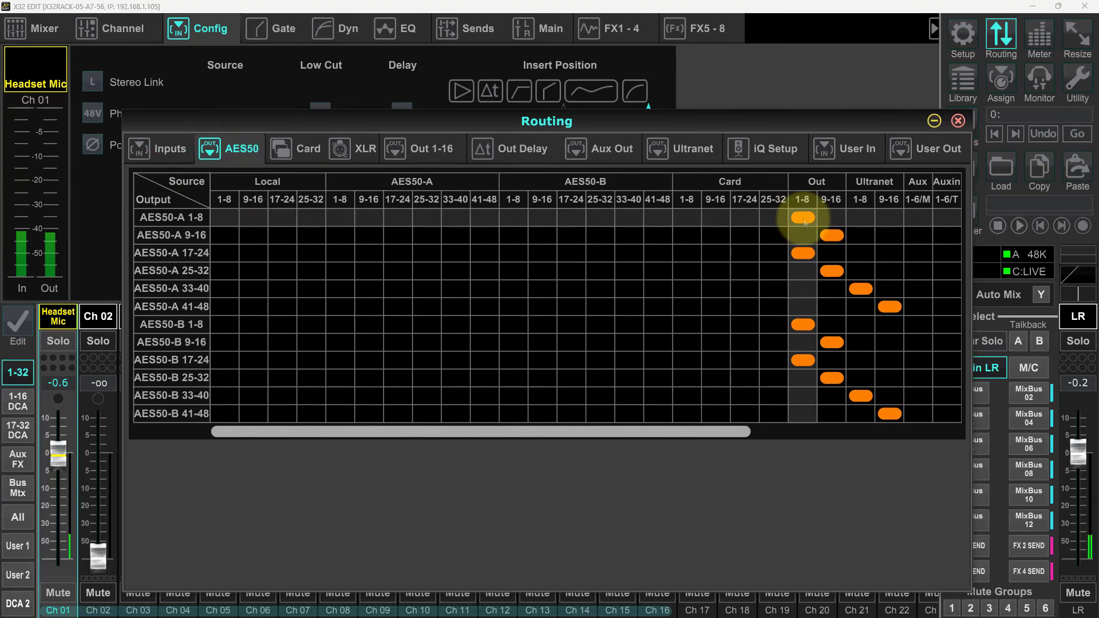
click(225, 217)
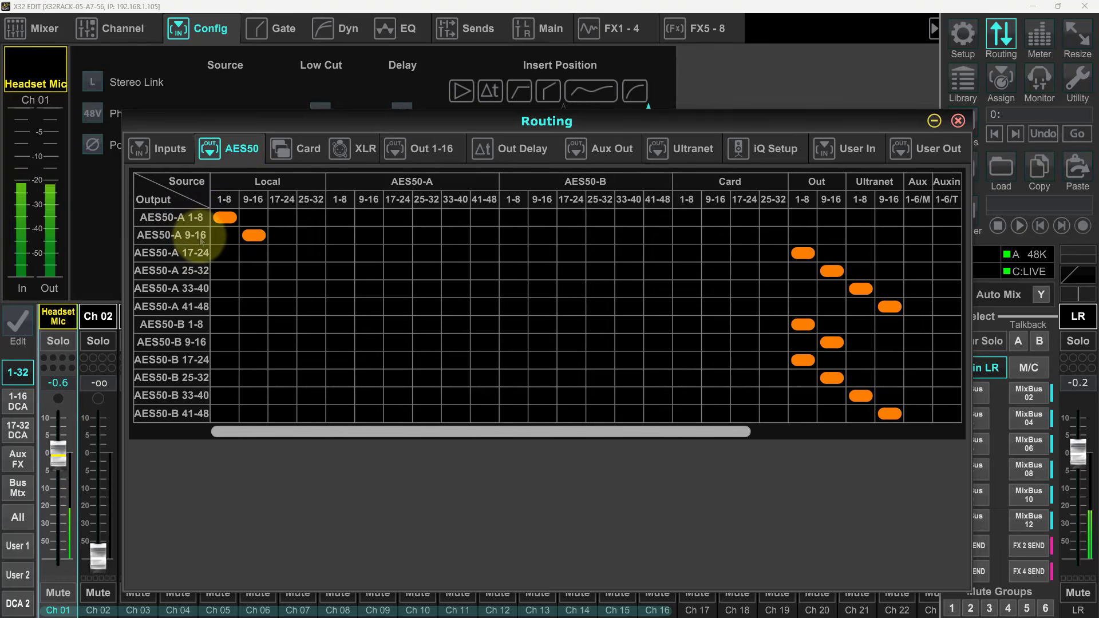
click(283, 253)
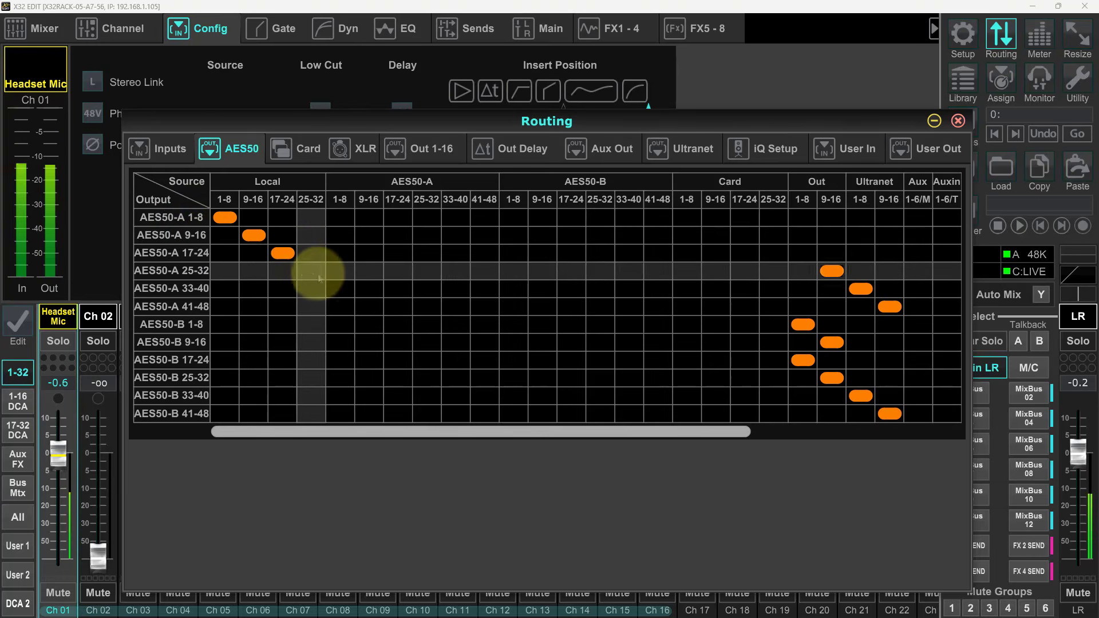
click(311, 270)
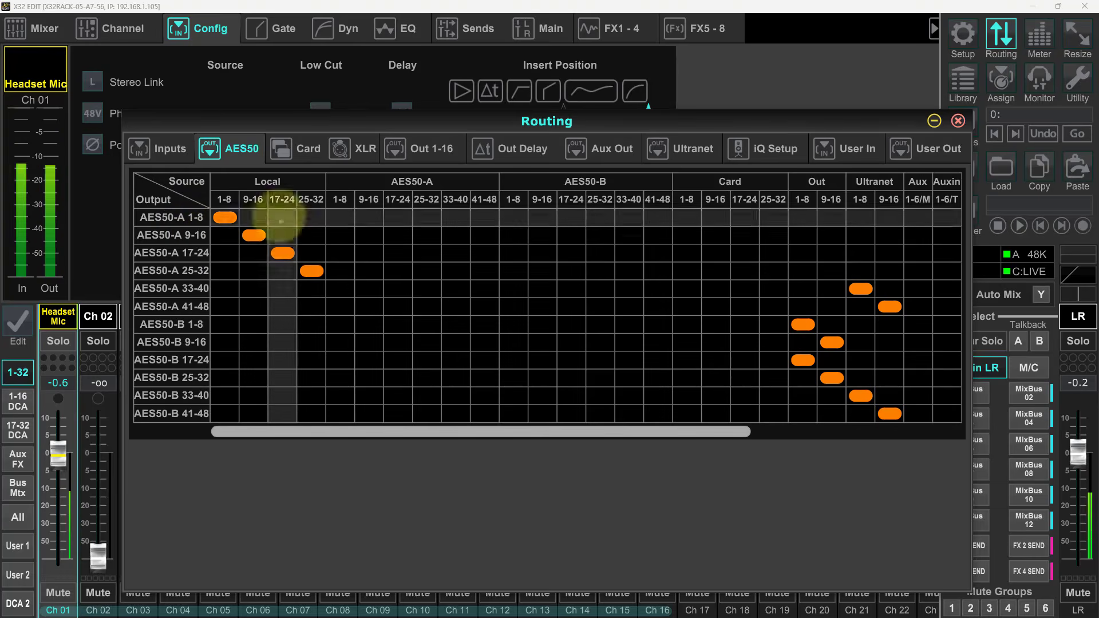
- Review the routing of the Card, XLR, Out 1-16 and Aux outputs, along with the output delays
click(303, 149)
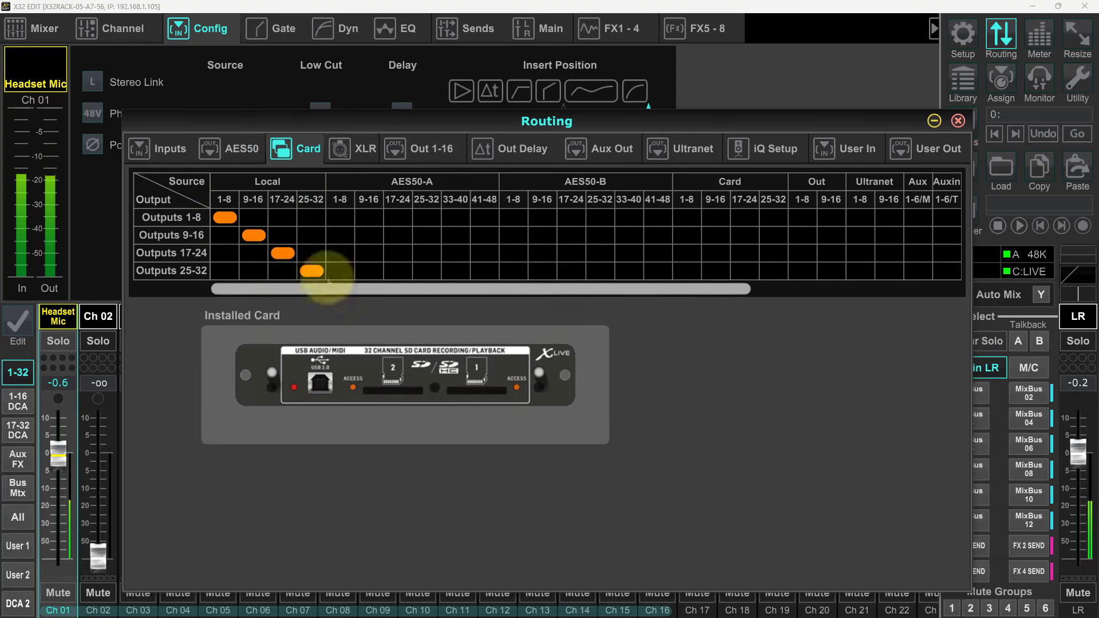
click(365, 151)
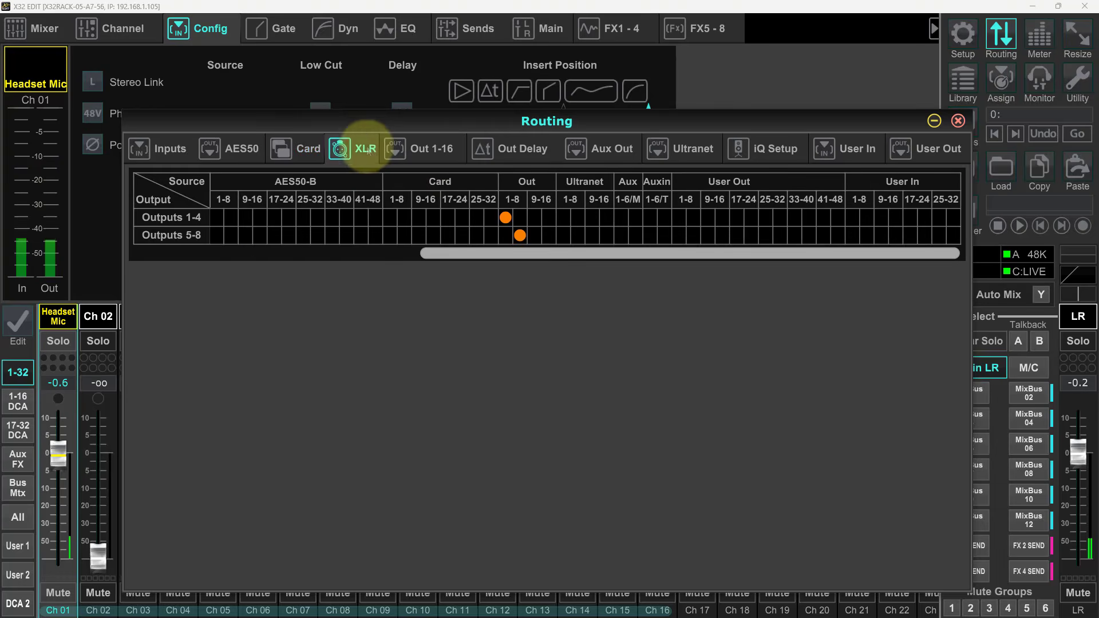
click(432, 154)
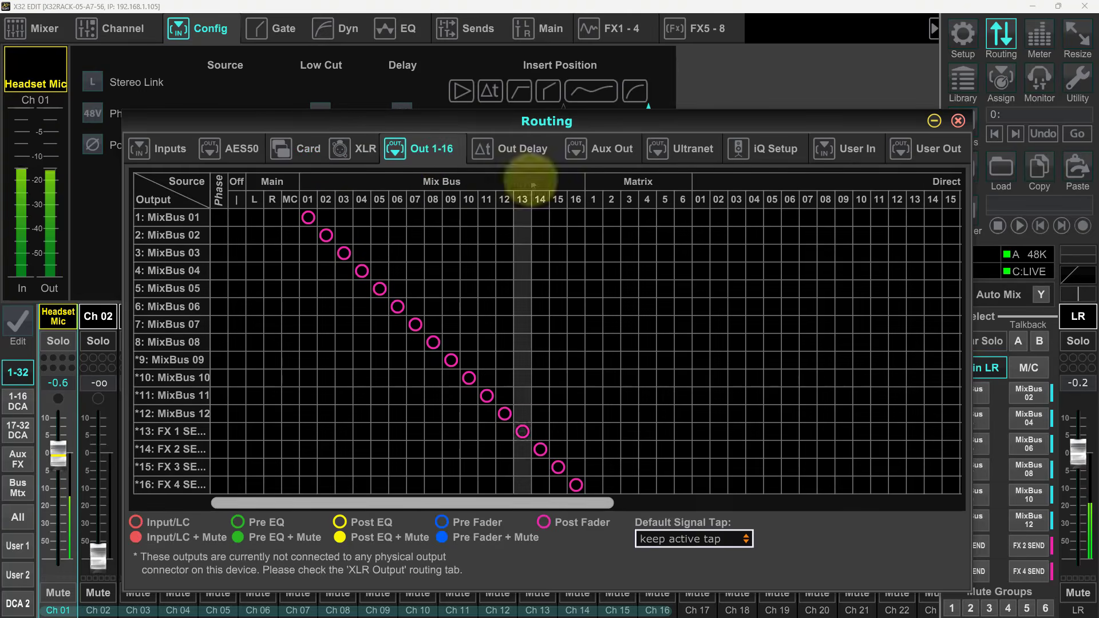
click(532, 152)
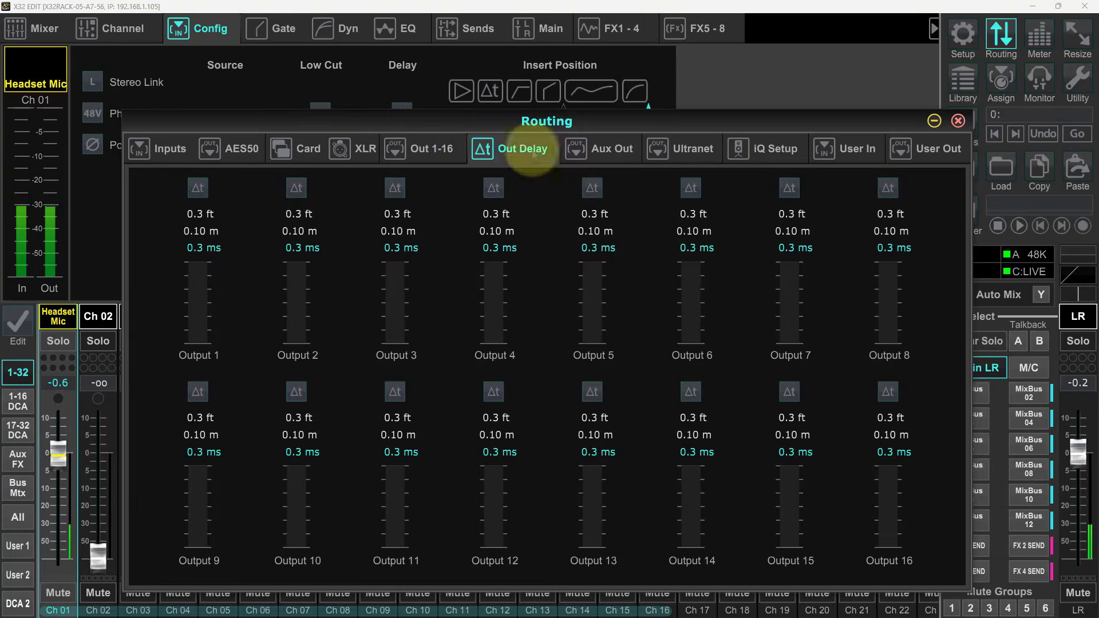
click(604, 150)
- Set all 16 Ultranet outputs to Off and close the routing window
click(691, 151)
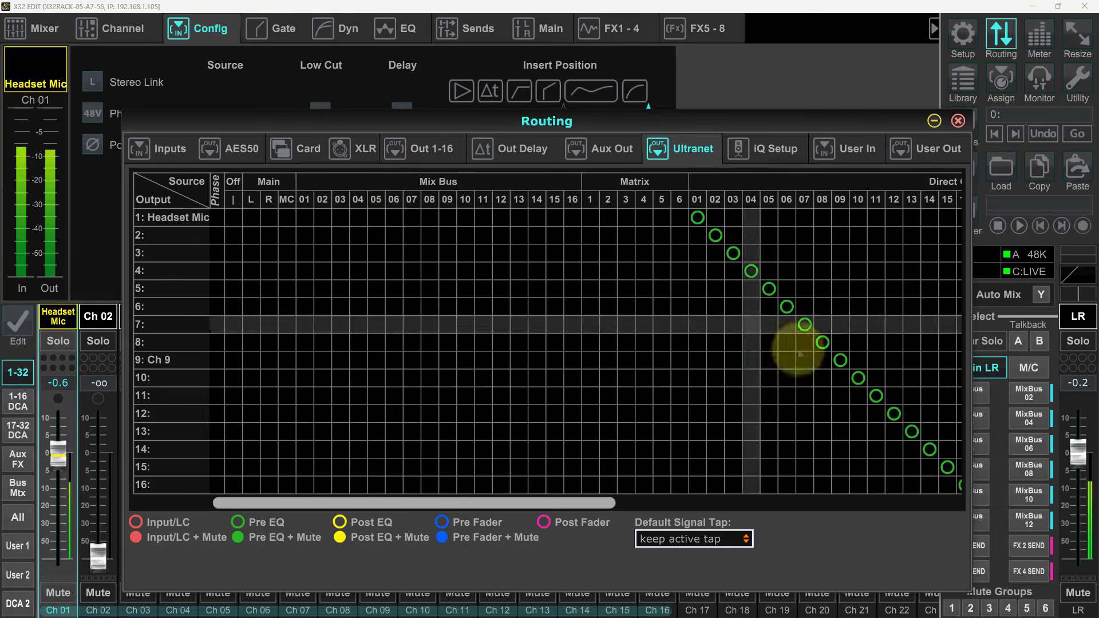
drag(578, 503, 565, 522)
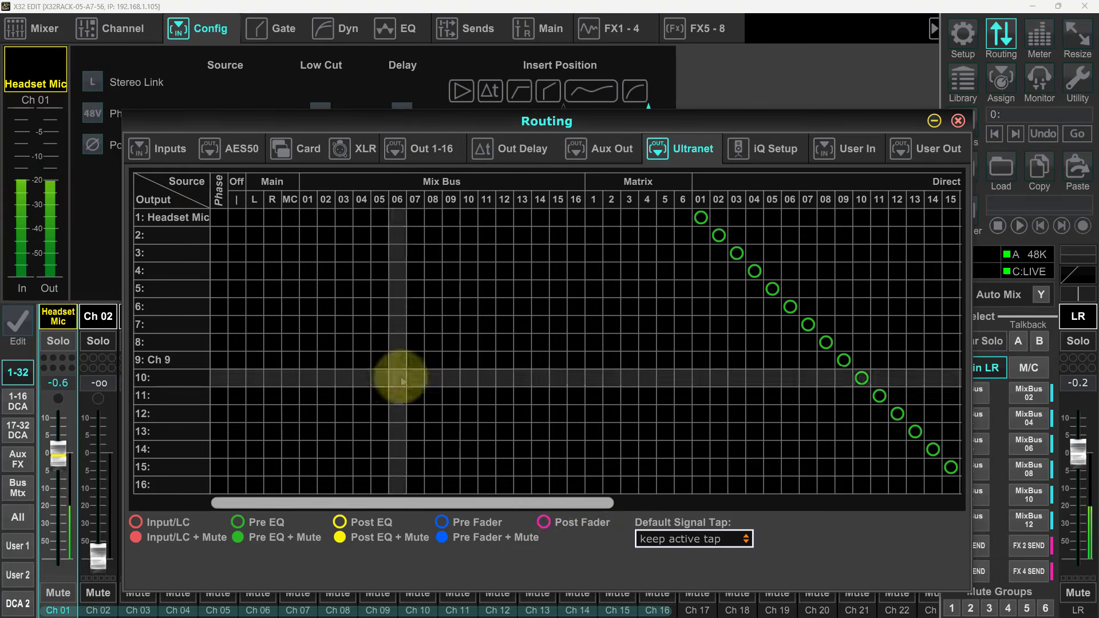
click(237, 235)
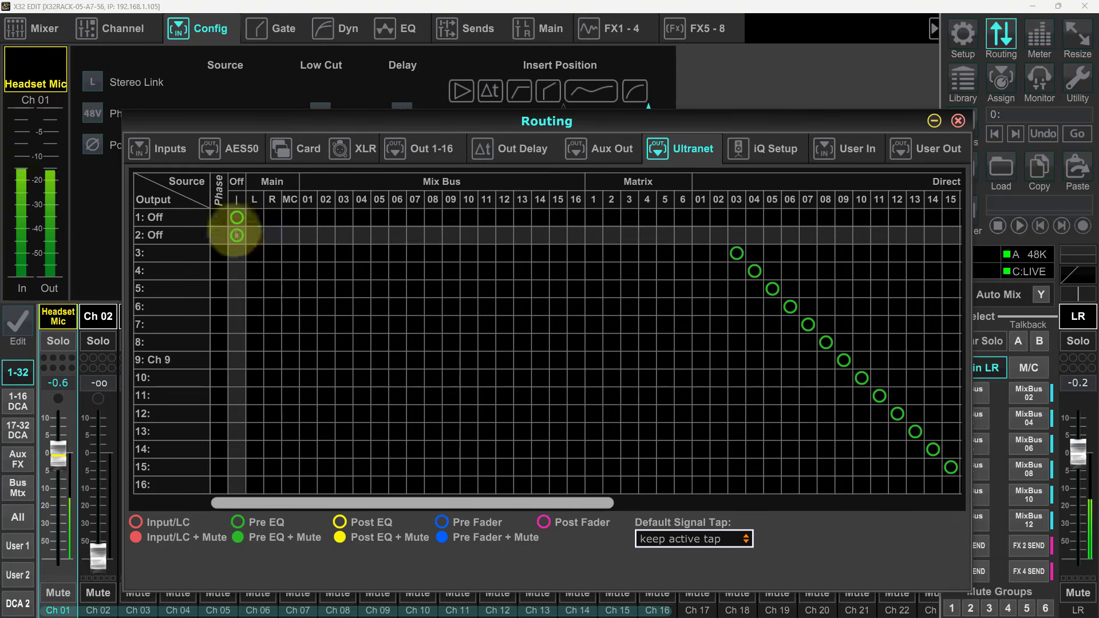
click(236, 253)
drag(239, 276, 240, 488)
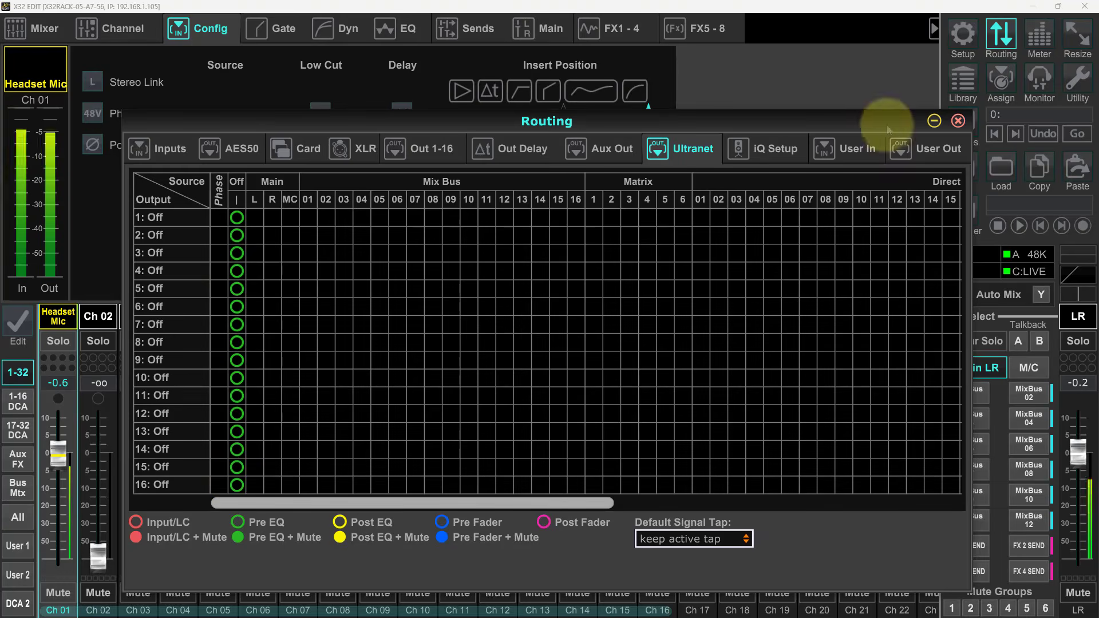
click(958, 120)
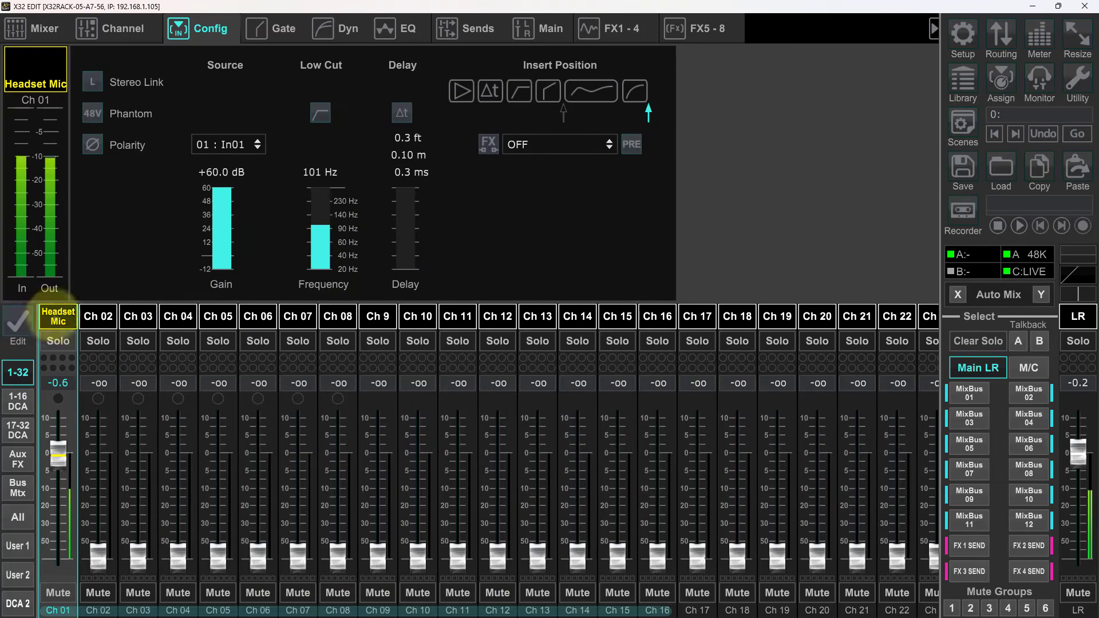
- Lower the input gain of the Headset Mic channel
mouse_move(222, 186)
drag(221, 190, 220, 231)
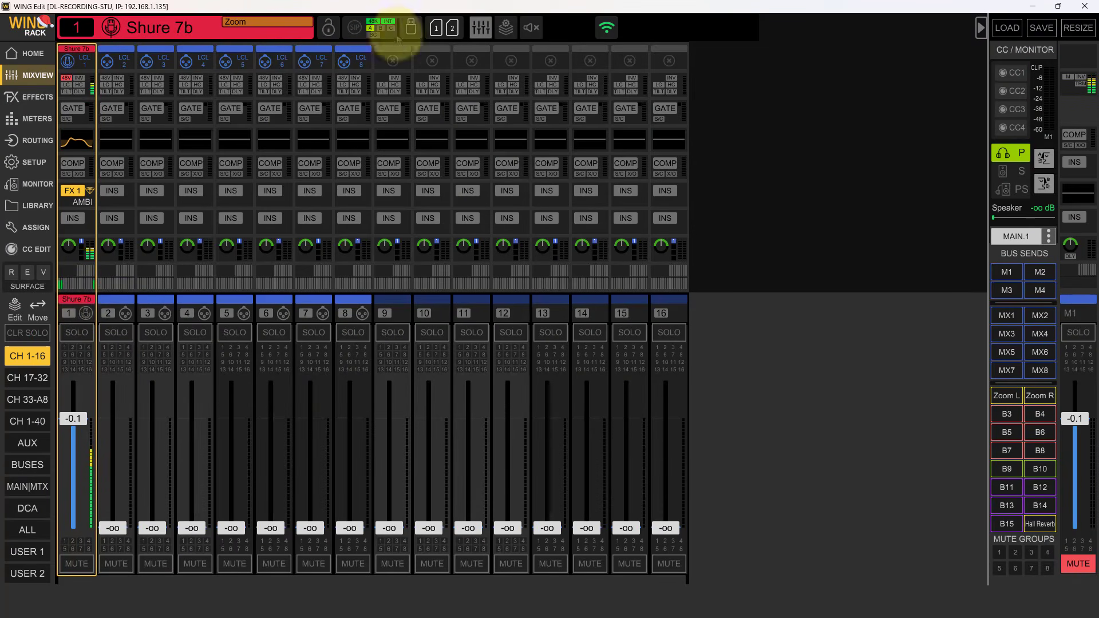
- Switch to WING Edit and check the audio clock and the HA Remote settings for the AES50 ports
click(377, 33)
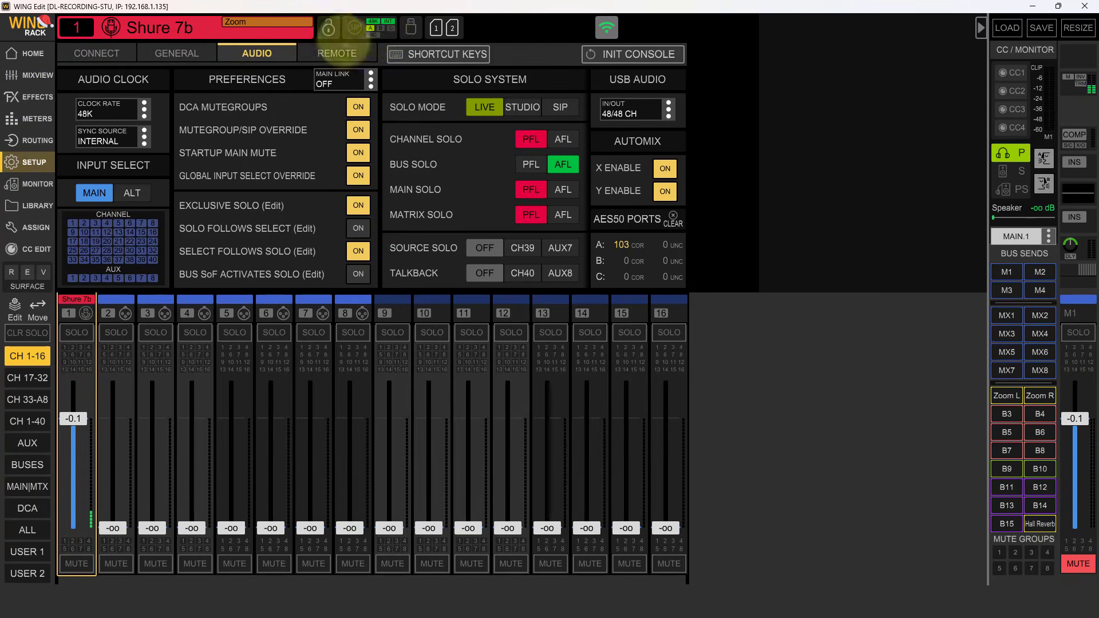
click(323, 57)
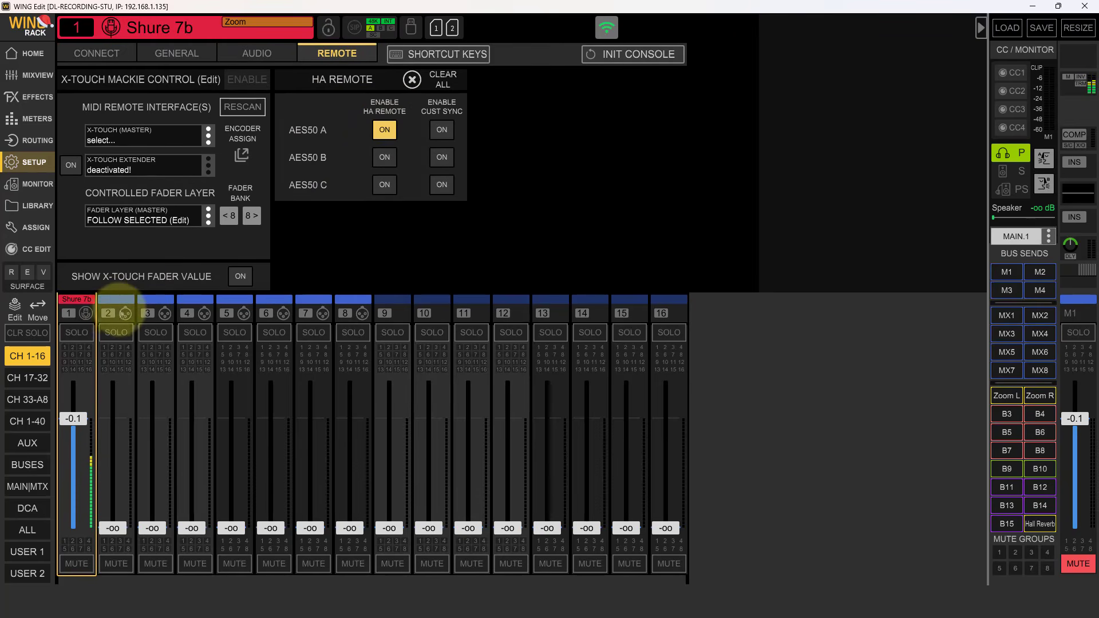
- Assign AES50 A input A 1 as channel 2's main source and raise the channel fader to about -0.7 dB
click(117, 312)
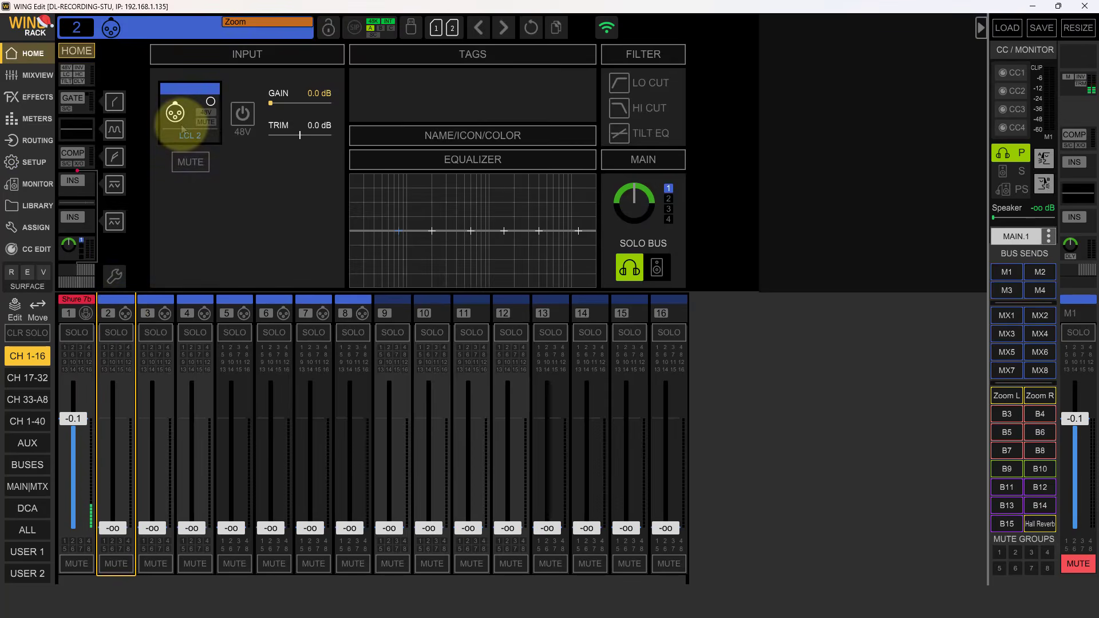
click(176, 113)
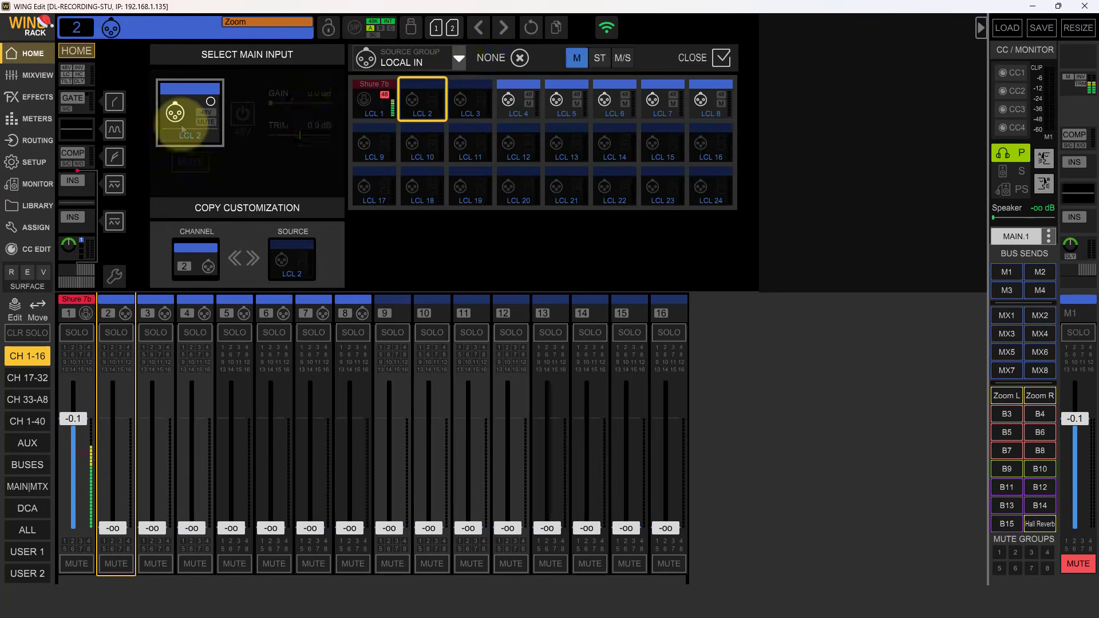
click(458, 57)
click(328, 163)
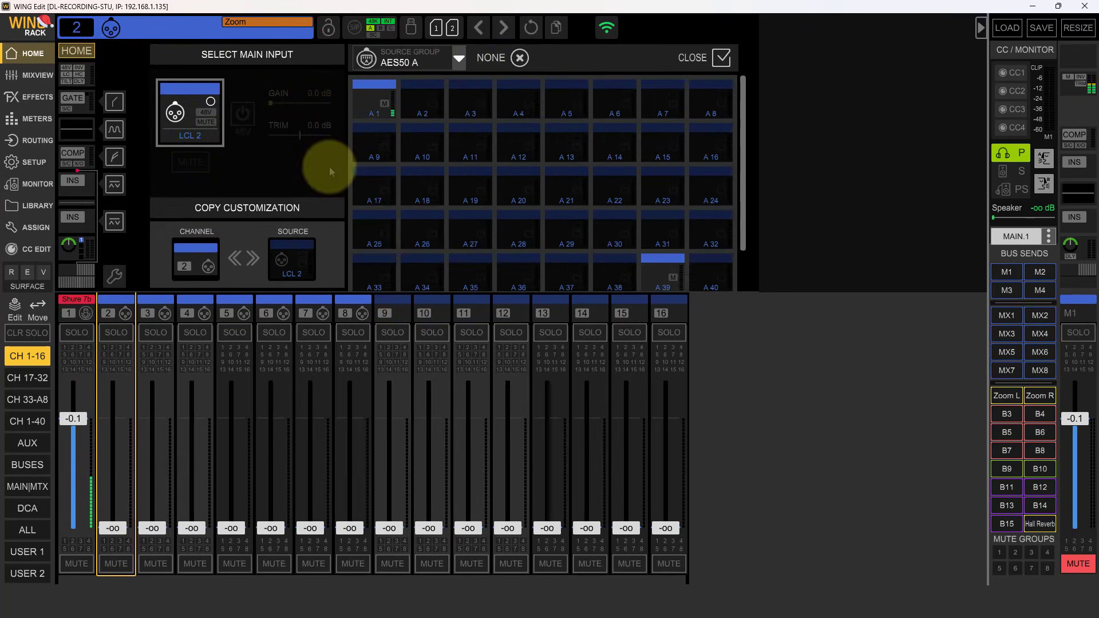
click(386, 117)
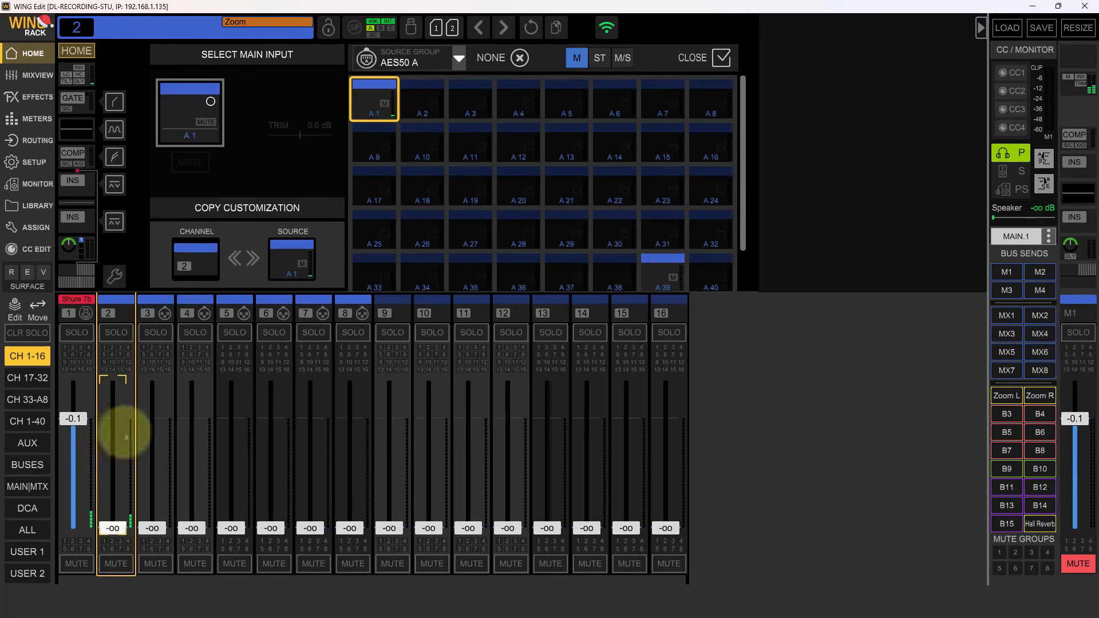
drag(112, 528, 141, 423)
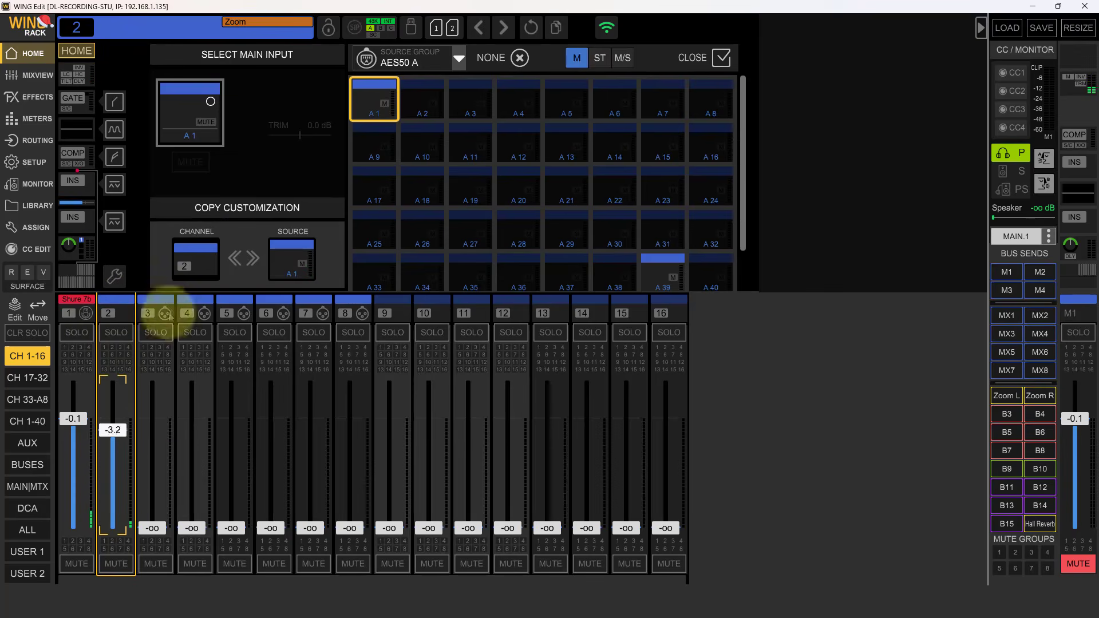
- Name channel 2 "Headset Mic" and give it a yellow color and the head-with-headset-mic icon
click(112, 304)
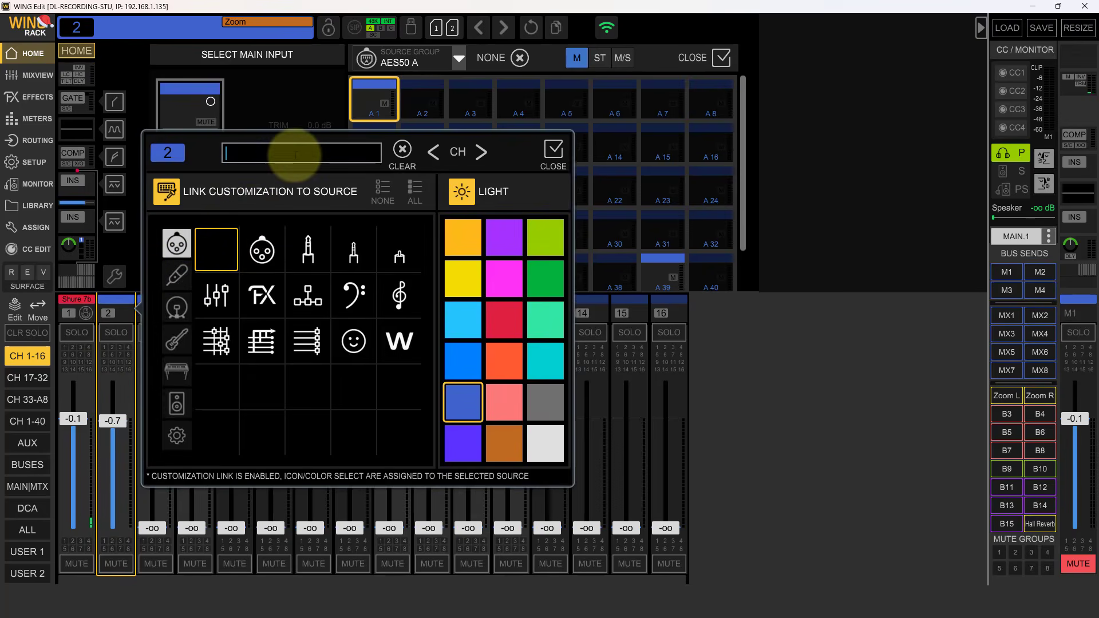
text(Headset Mic)
key(Return)
click(462, 279)
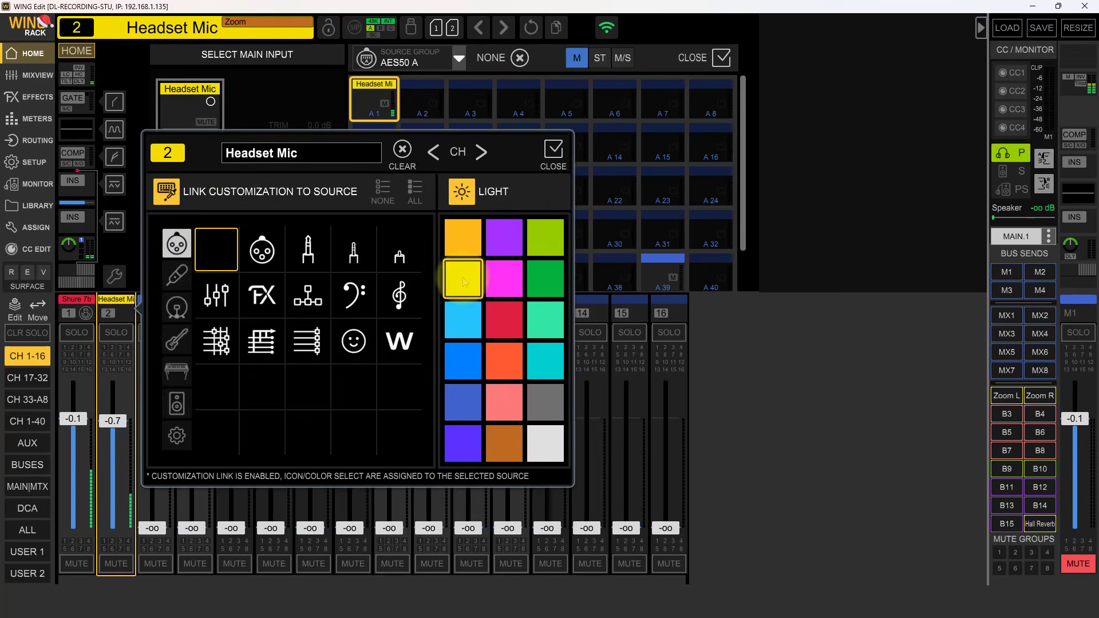
click(176, 276)
click(355, 312)
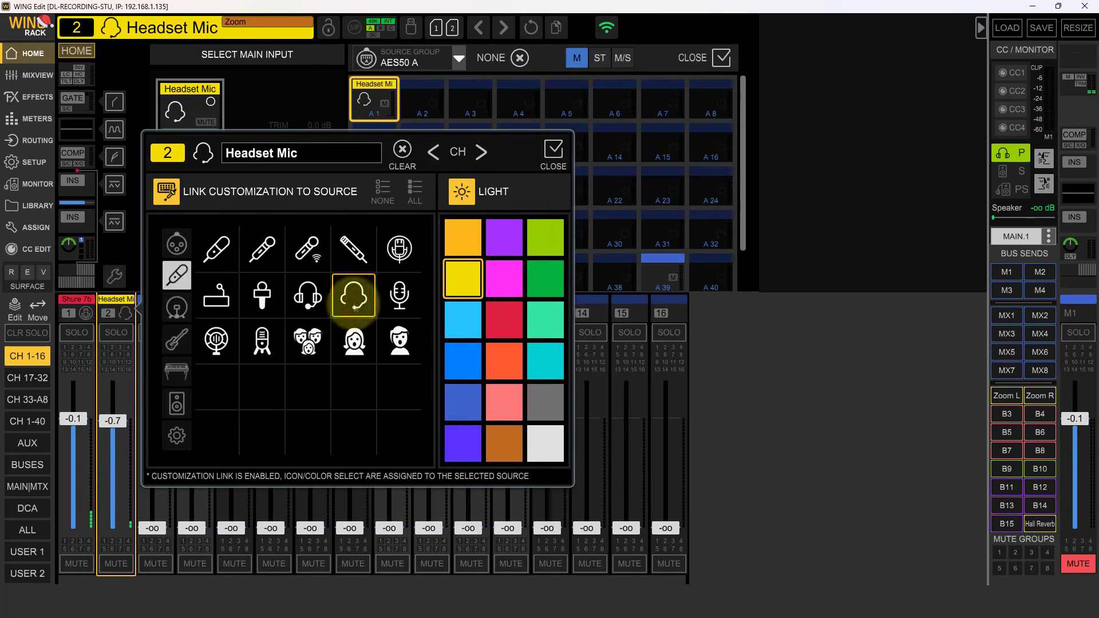
click(553, 154)
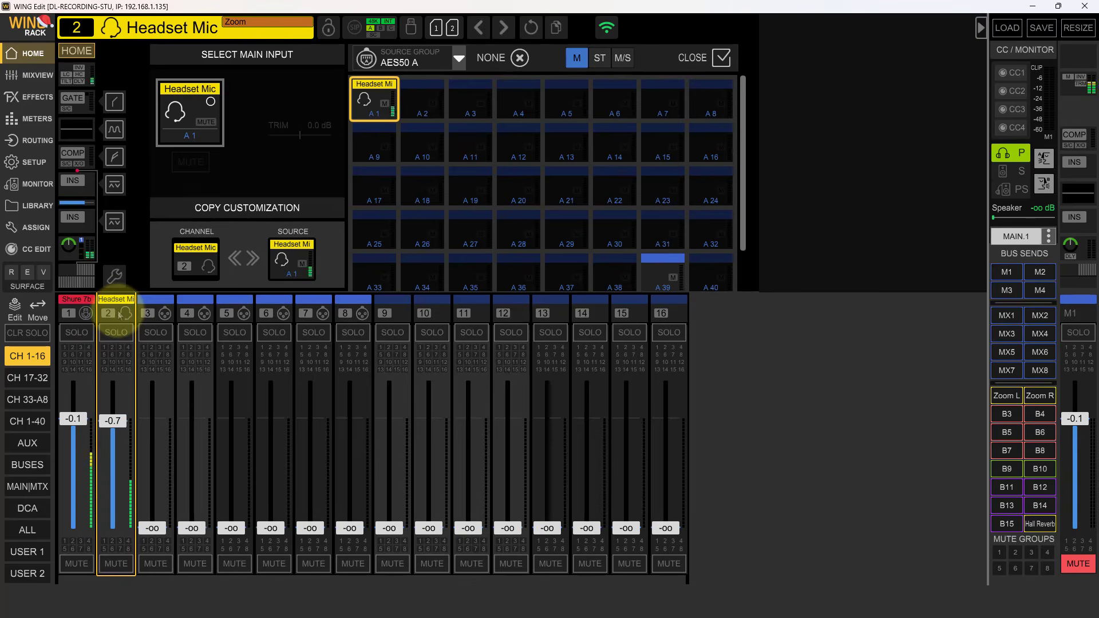
- Adjust the Headset Mic channel's input trim to about +2 dB
click(76, 73)
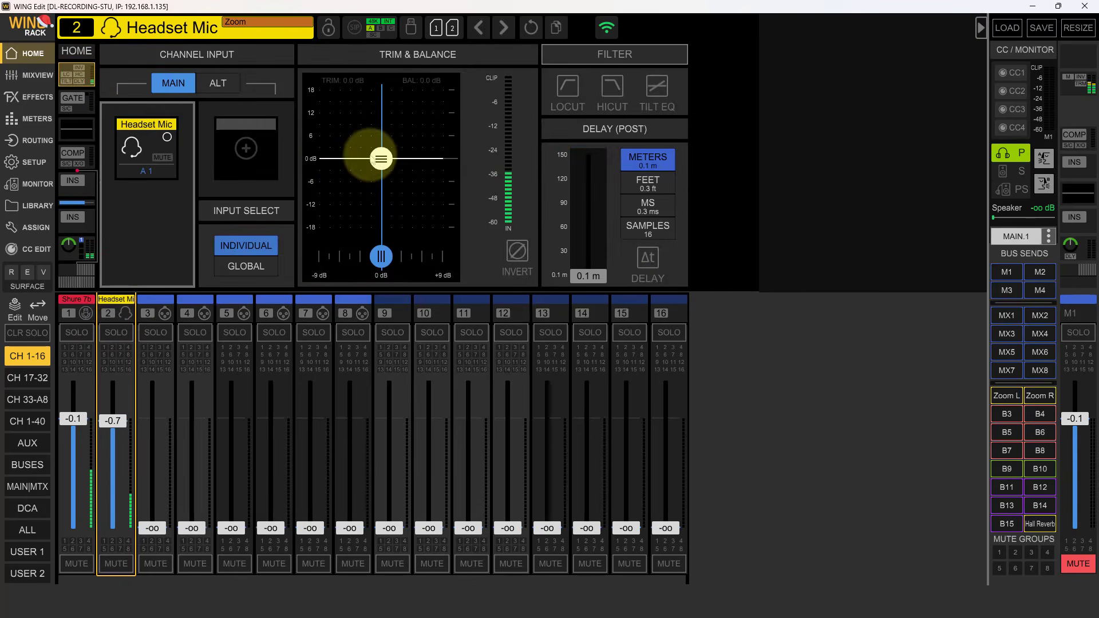
mouse_move(382, 159)
mouse_down()
mouse_move(384, 87)
mouse_move(399, 71)
mouse_up()
drag(387, 206, 390, 141)
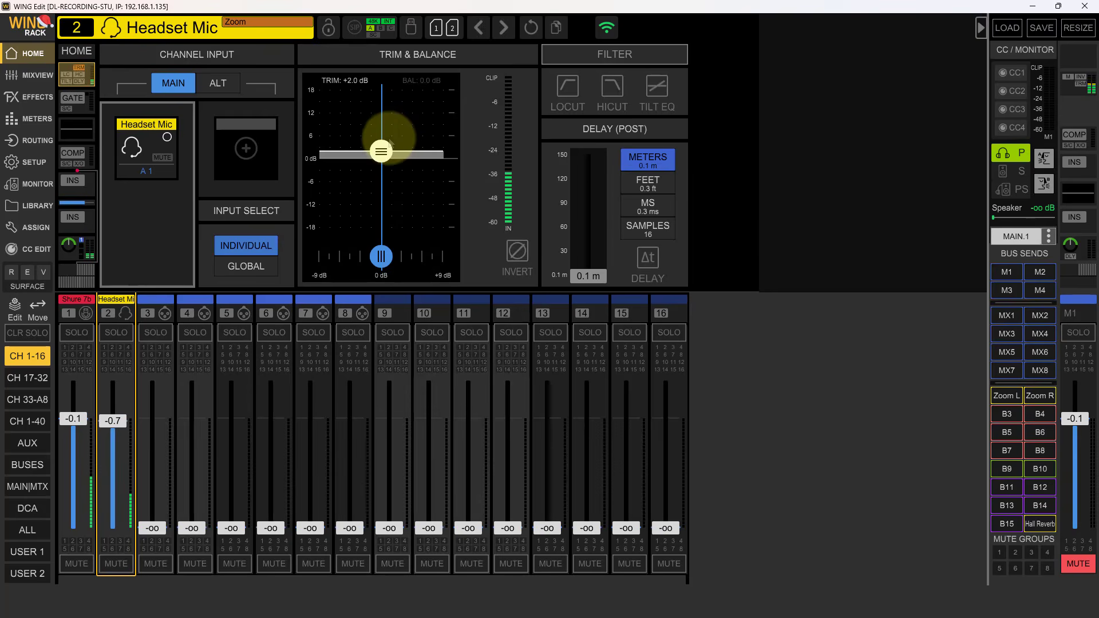